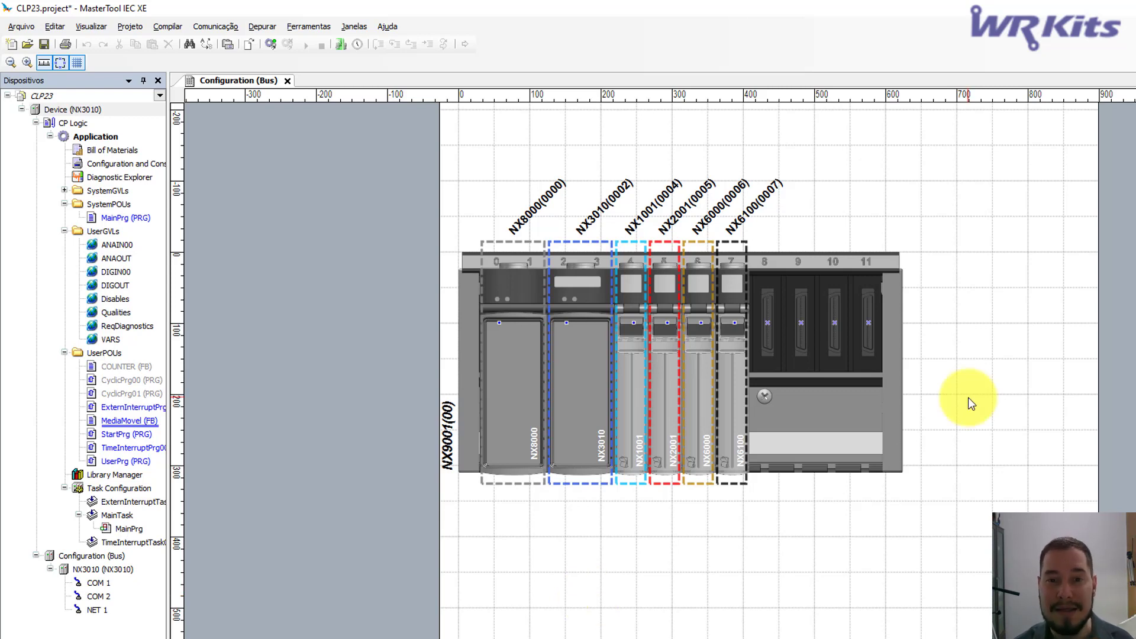
In the NX6000 module's parameters, set the type of Input 03 to Corrente 4 - 20 mA
left_click(703, 357)
double_click(704, 357)
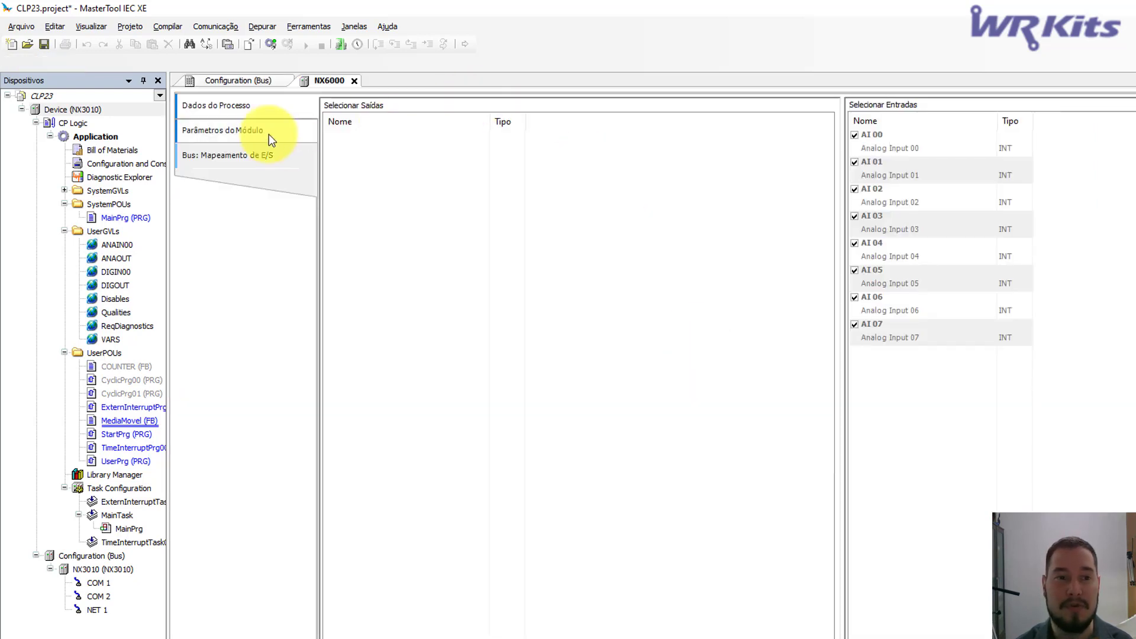
left_click(261, 134)
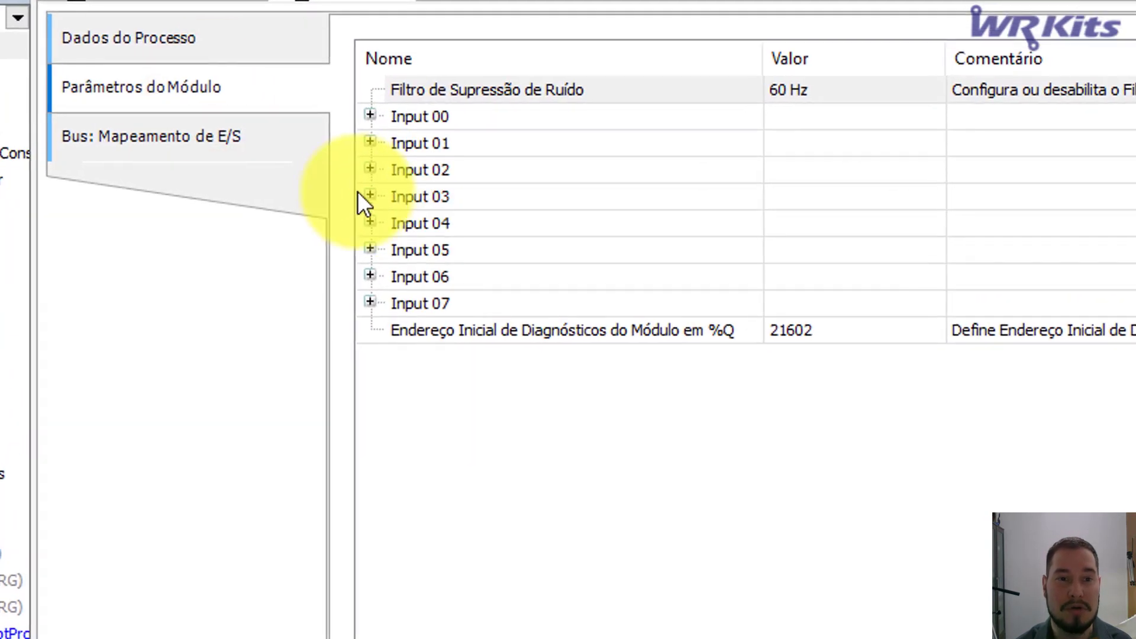
left_click(370, 196)
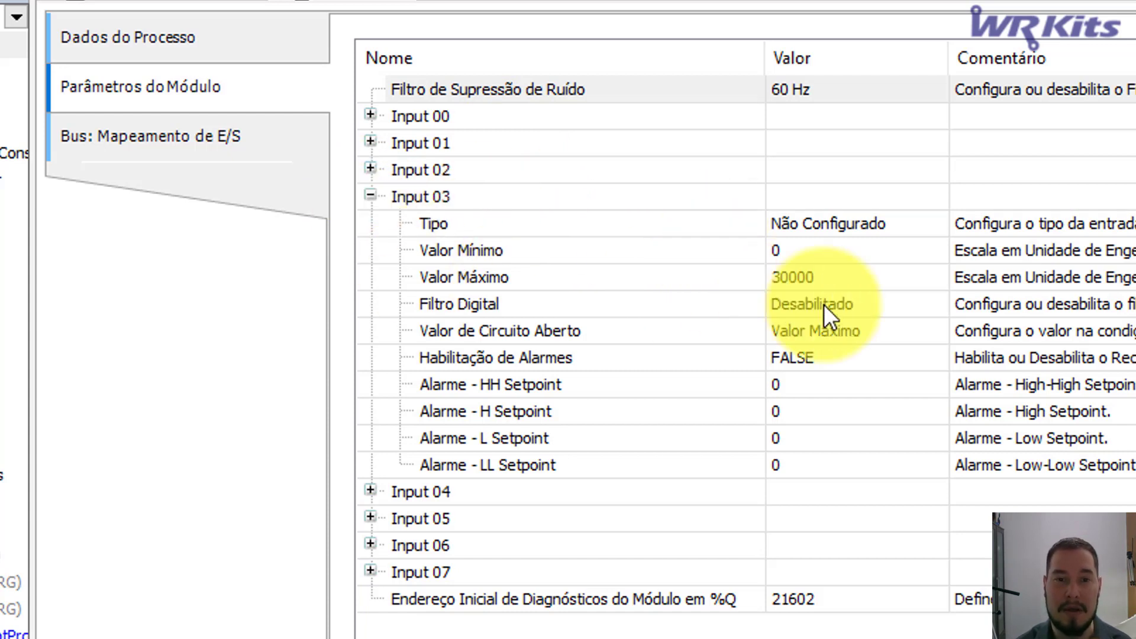
left_click(838, 225)
left_click(838, 225)
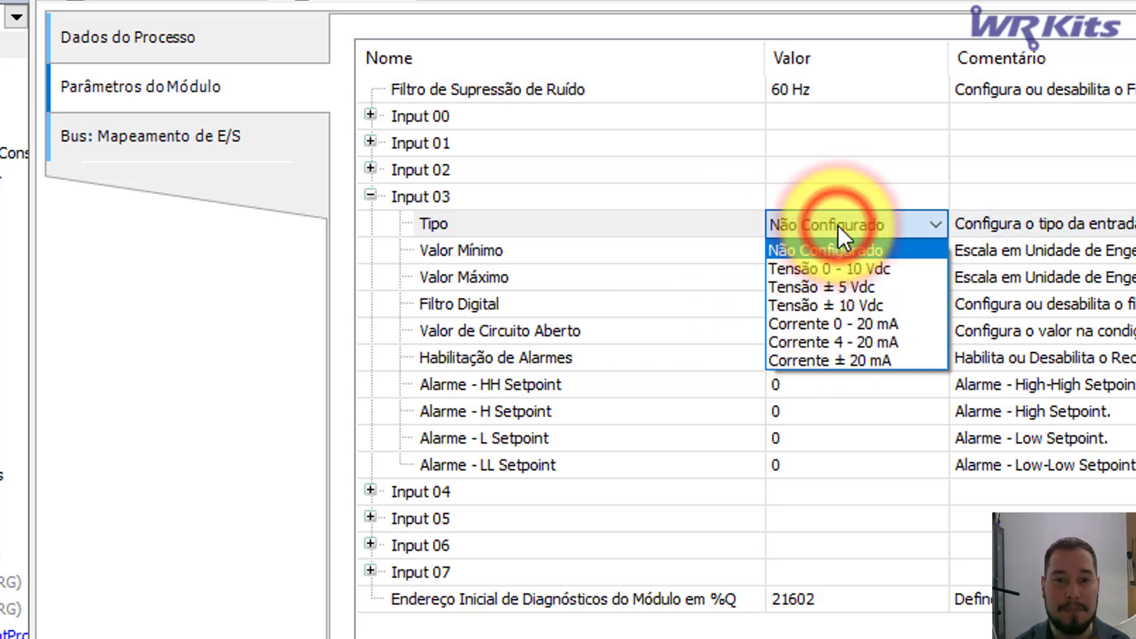
left_click(868, 343)
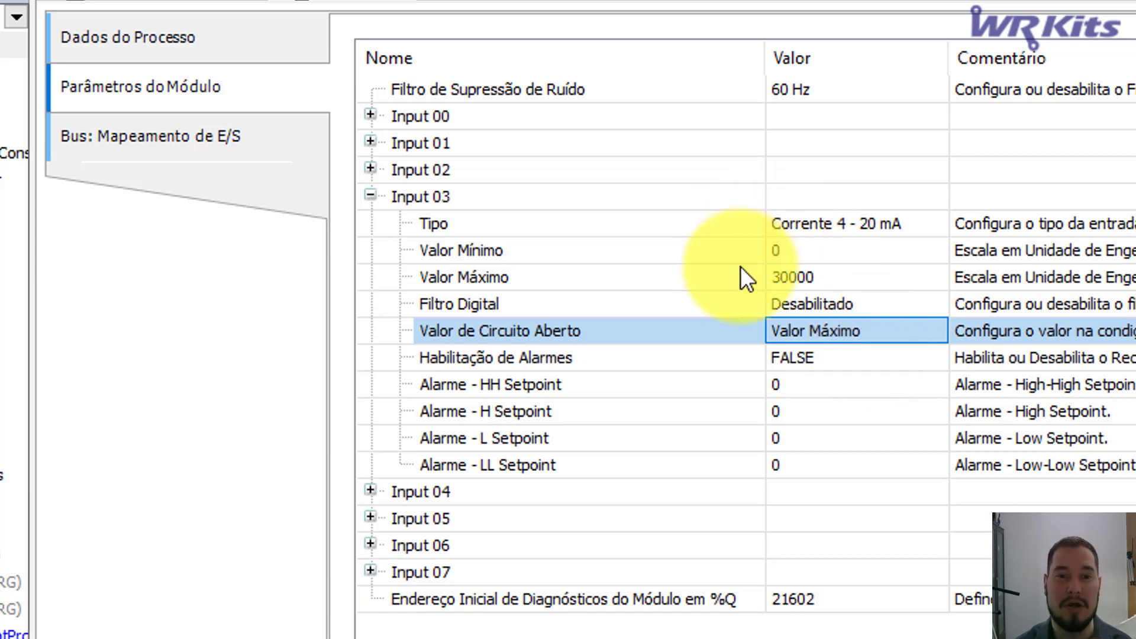
Scale Input 03 in engineering units with a minimum value of -40 and a maximum value of 200
left_click(802, 252)
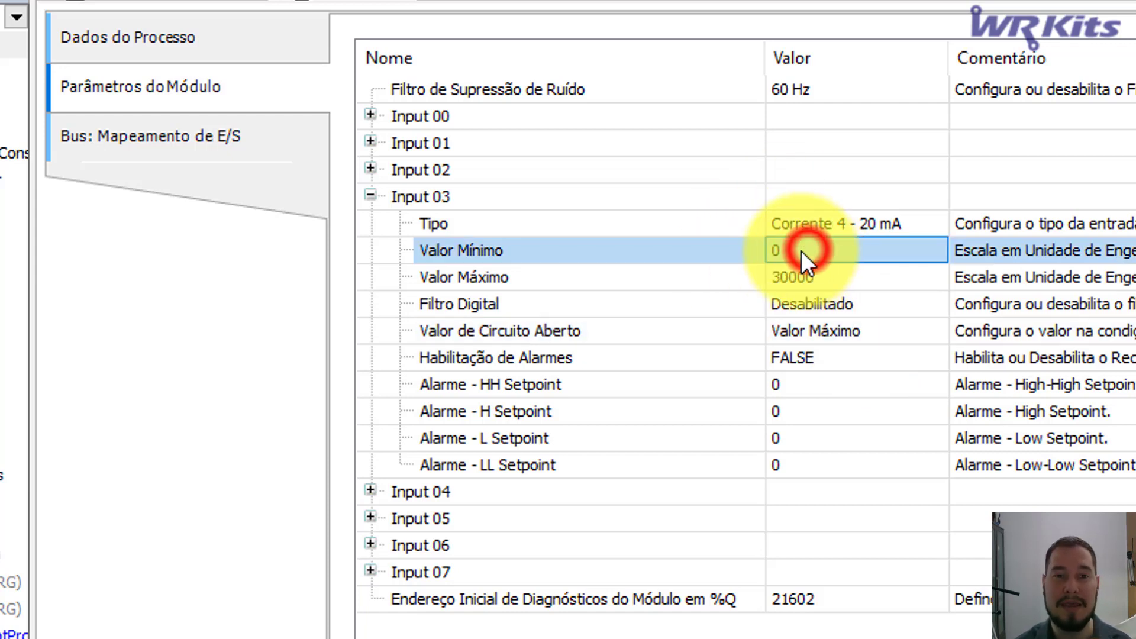
left_click(885, 262)
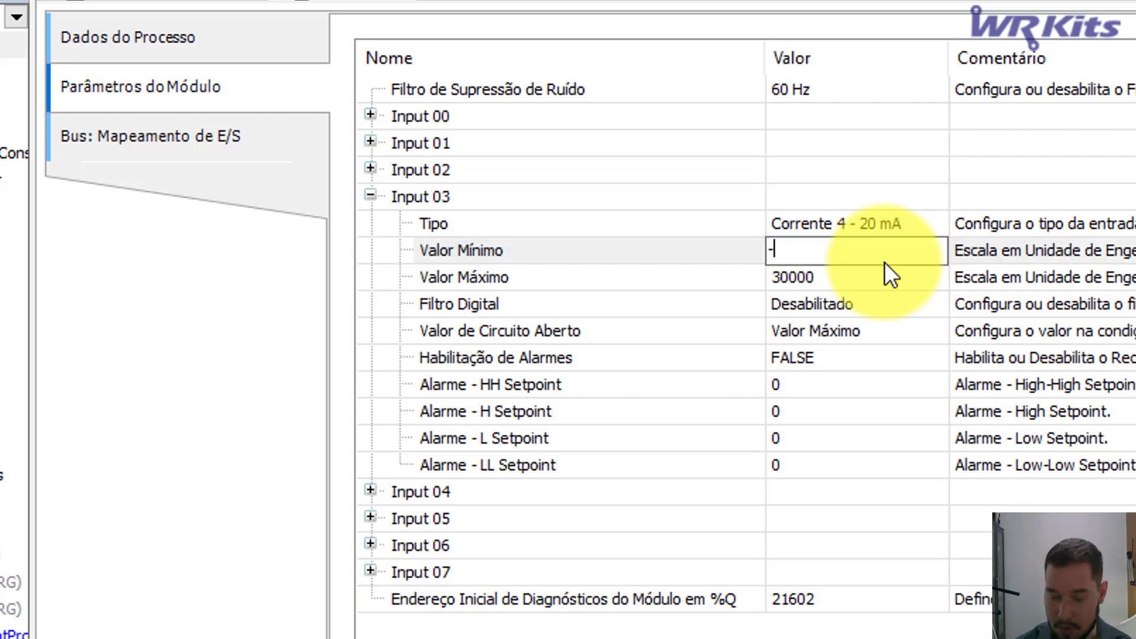
type("-40")
key("Return")
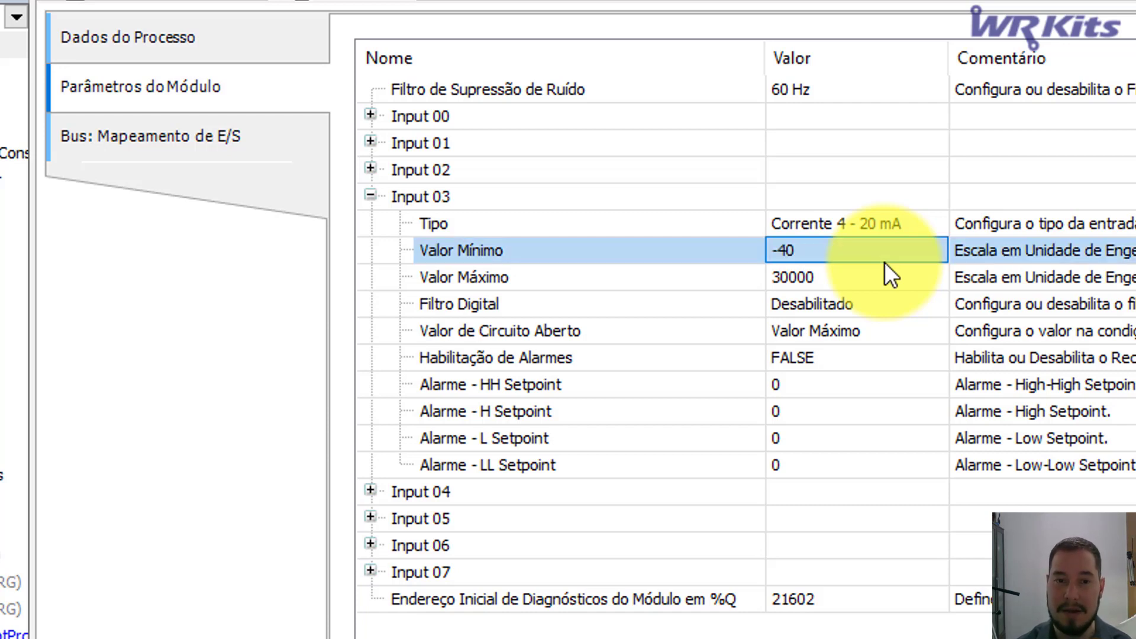
left_click(801, 280)
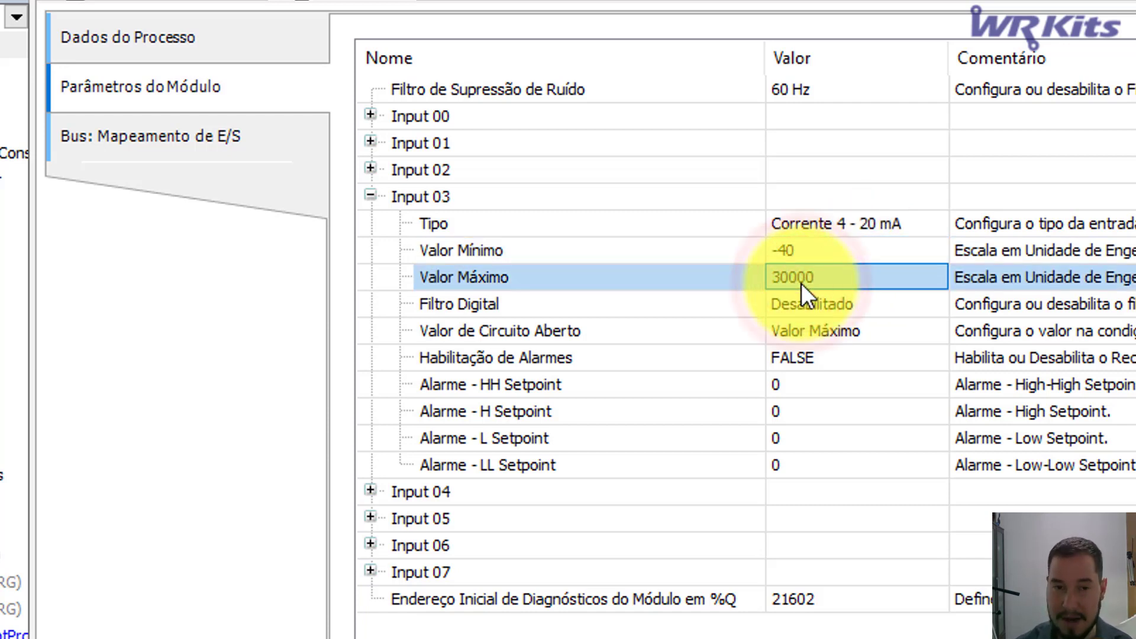
type("200")
key("Return")
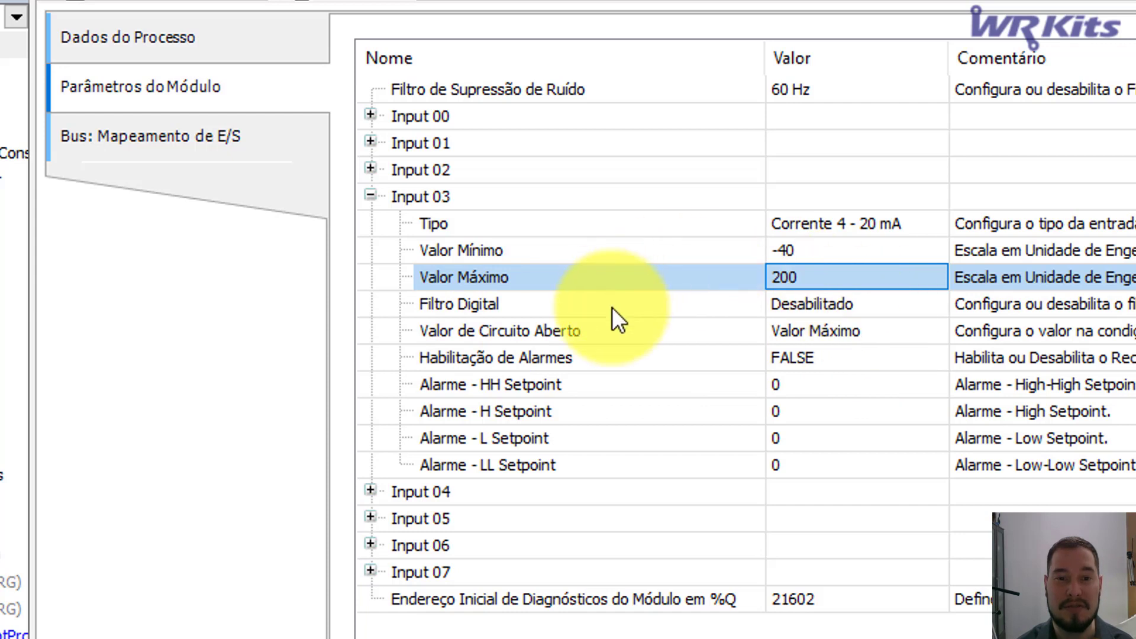
Choose Valor Máximo as the open-circuit value (Valor de Circuito Aberto) of Input 03
left_click(479, 332)
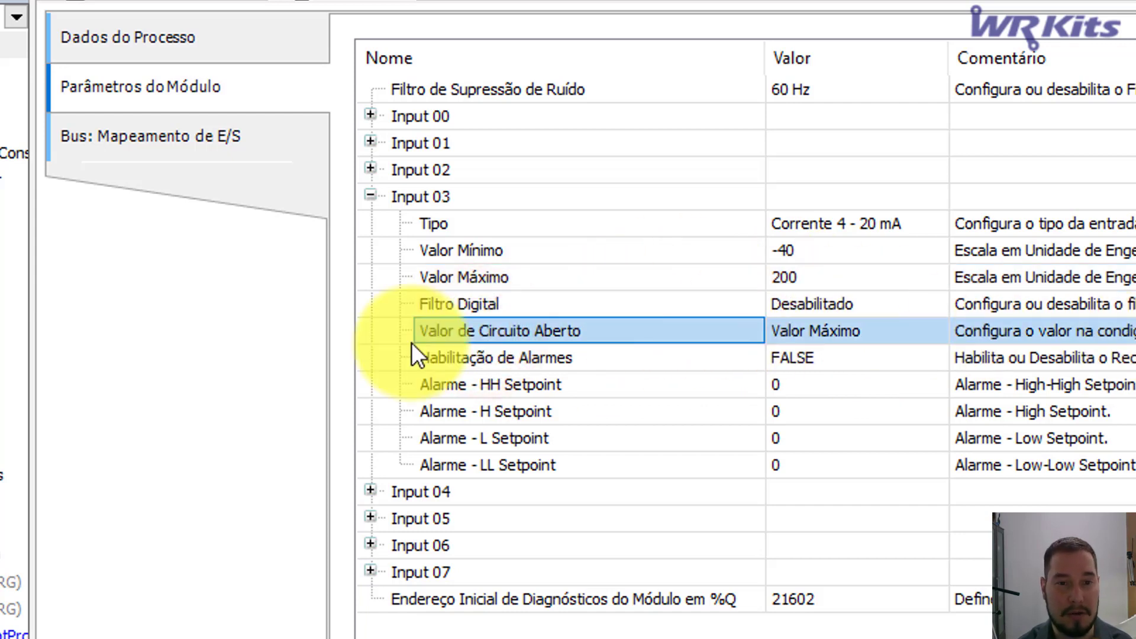
left_click(841, 331)
left_click(841, 331)
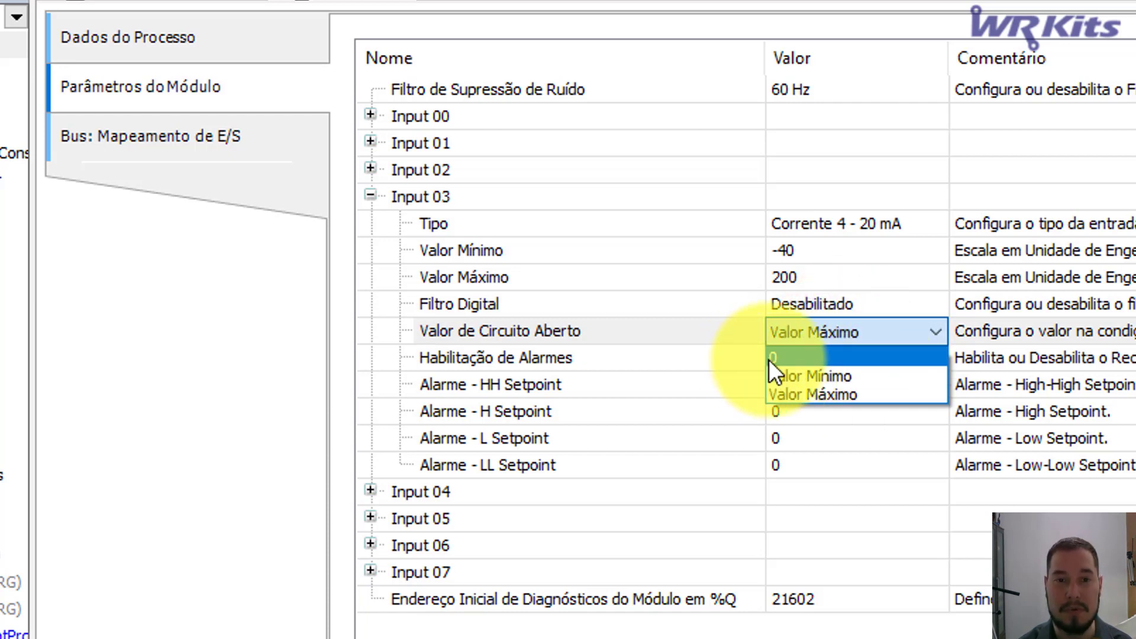
left_click(838, 398)
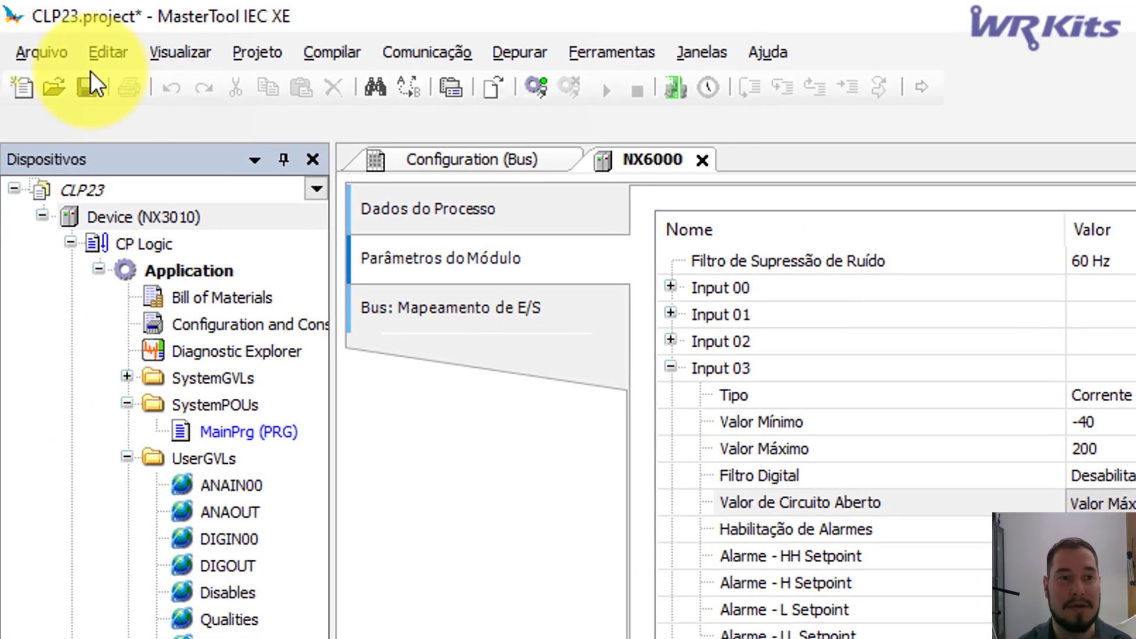
Save the project and generate its code, expanding the Input 03 parameters again
left_click(87, 87)
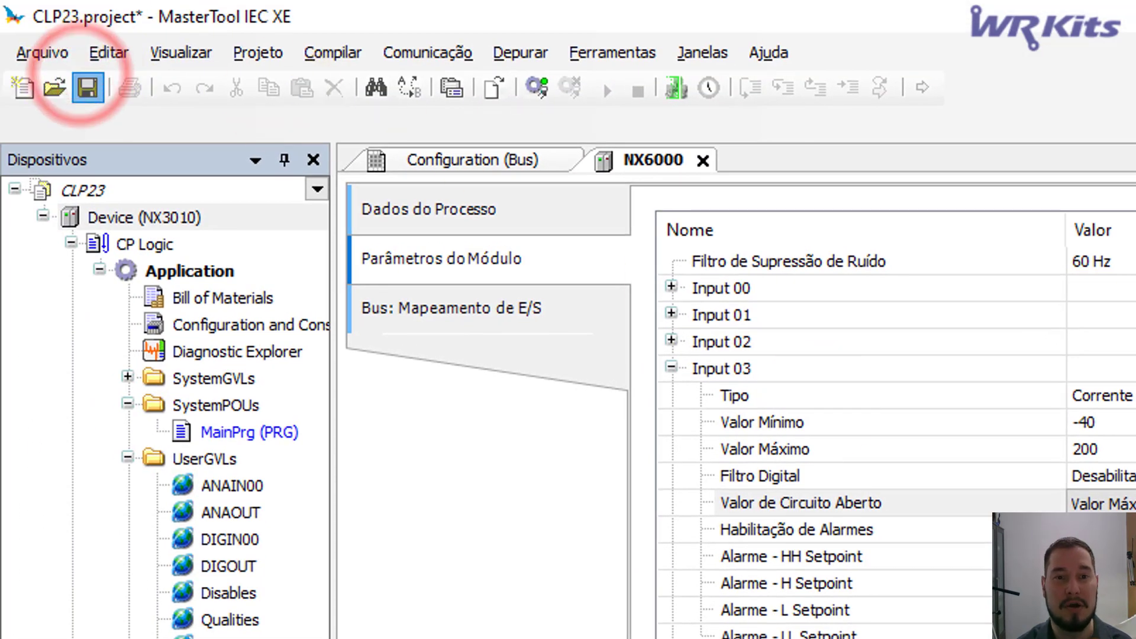
left_click(405, 53)
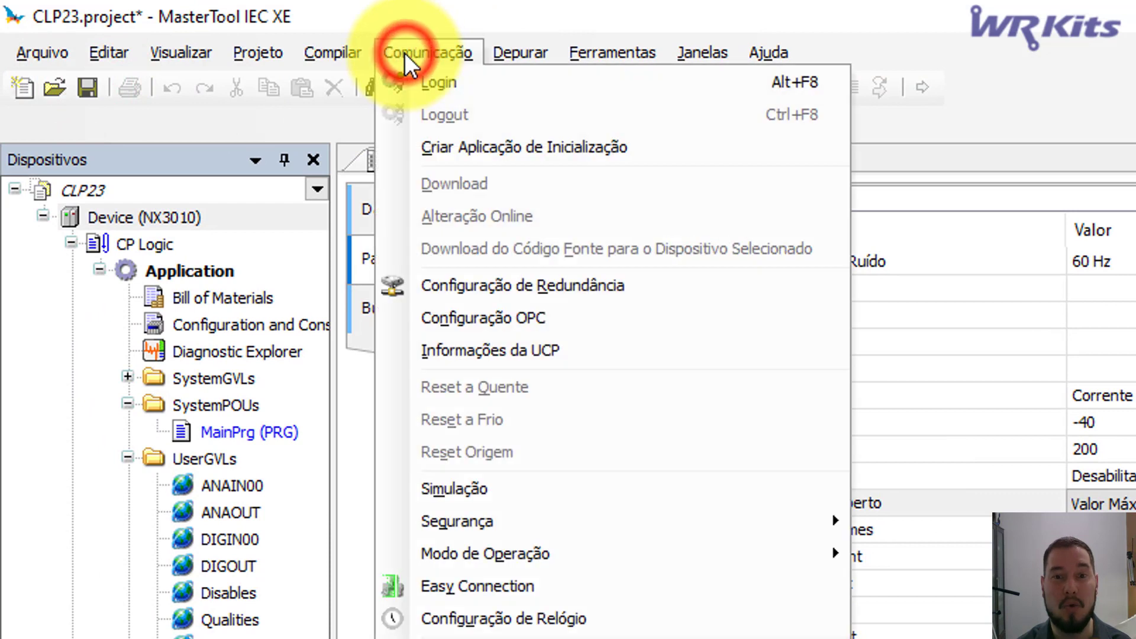
left_click(404, 52)
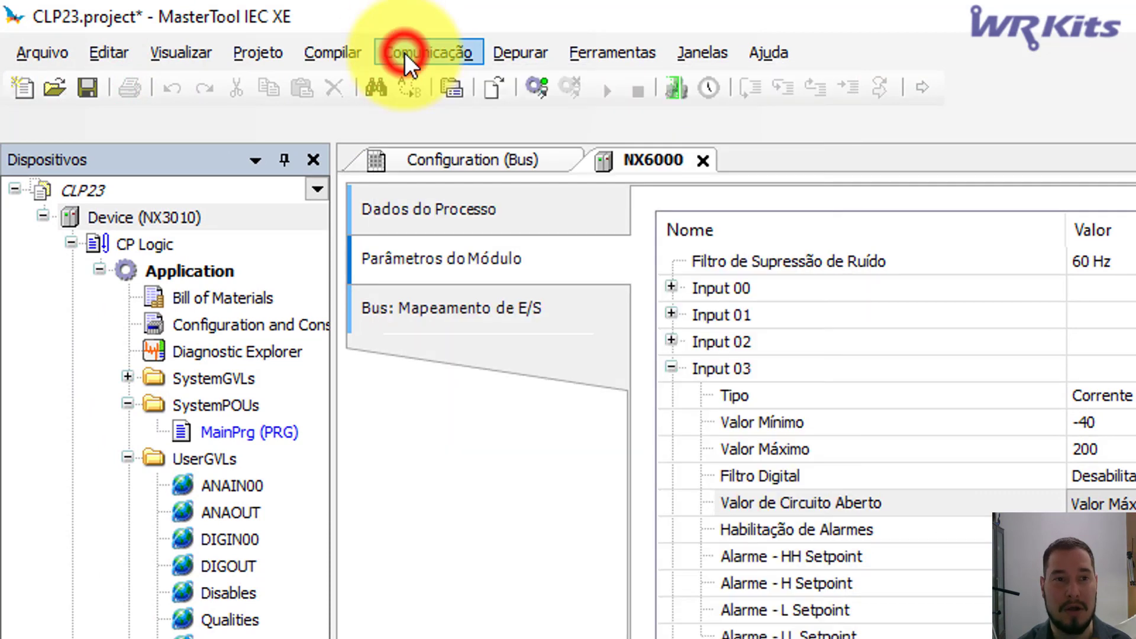
left_click(337, 64)
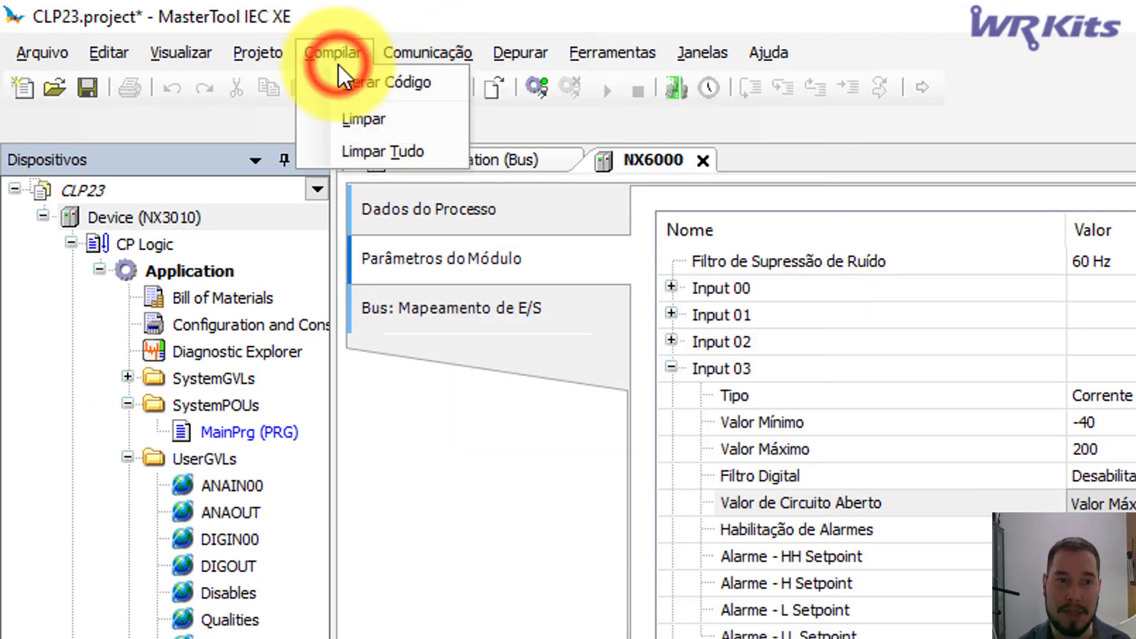
left_click(381, 83)
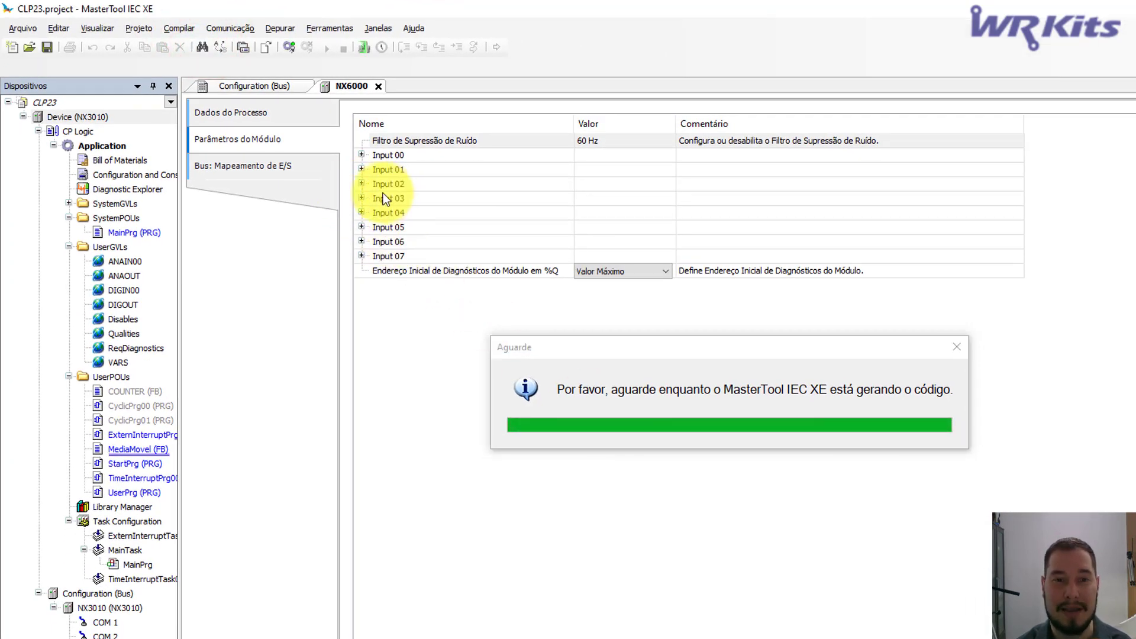
left_click(359, 195)
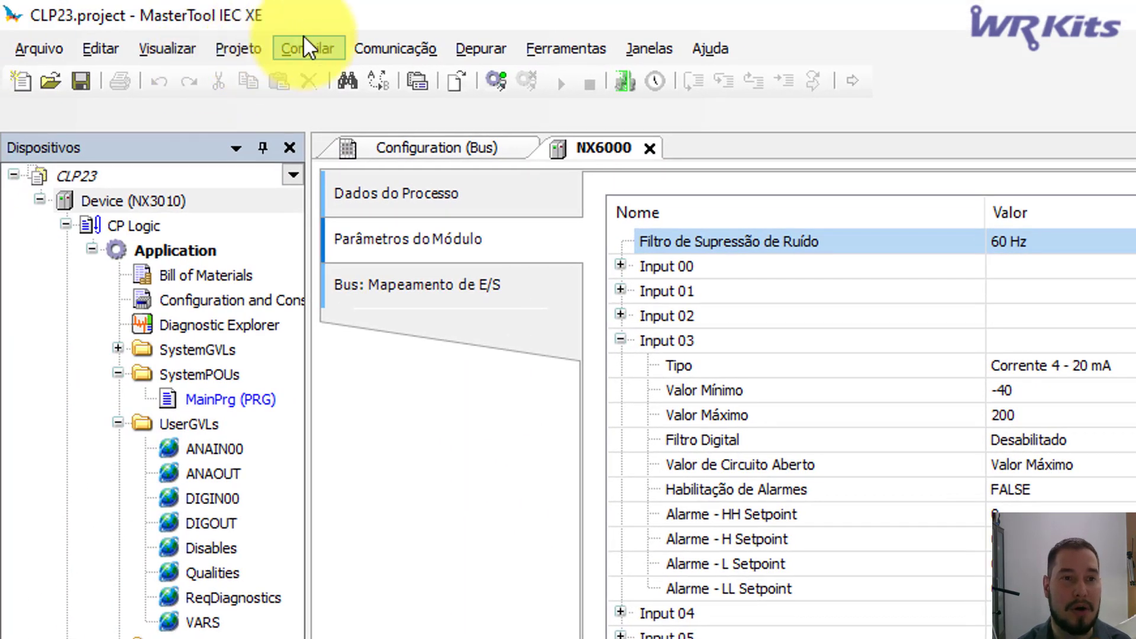
left_click(81, 80)
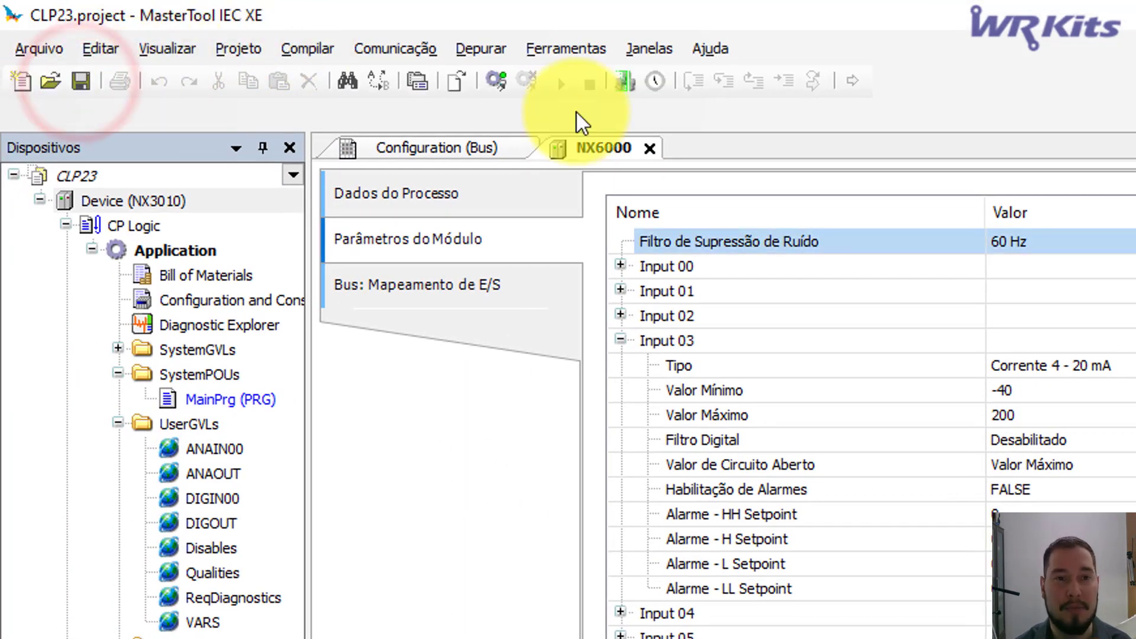
Log in to the NX3010 controller and download the latest application without transferring the source code, and start it
left_click(494, 81)
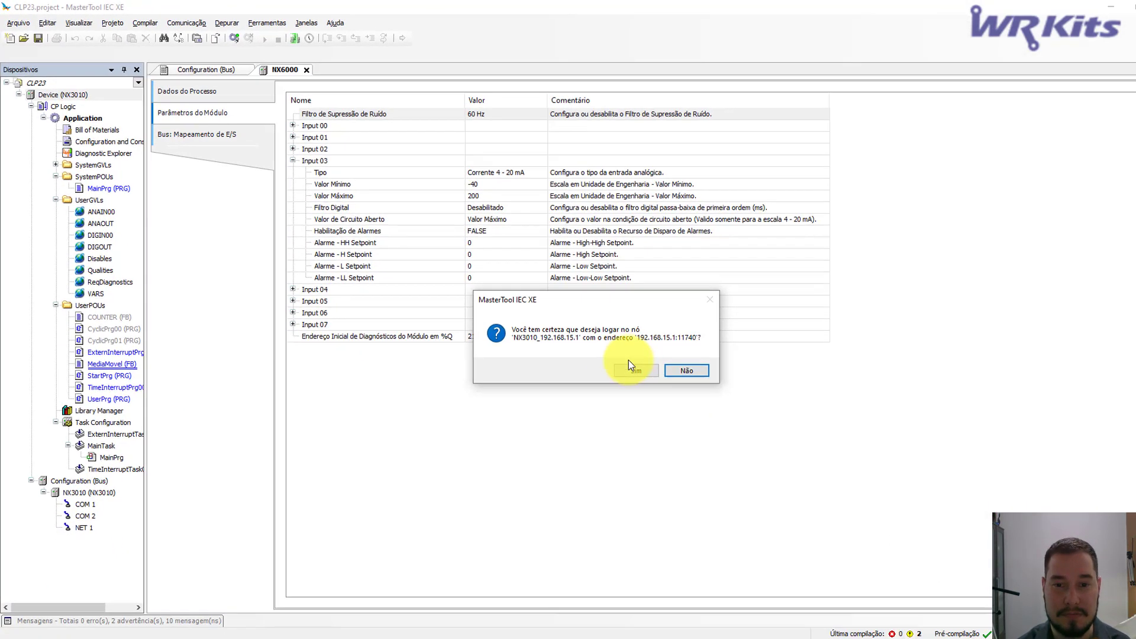
left_click(634, 367)
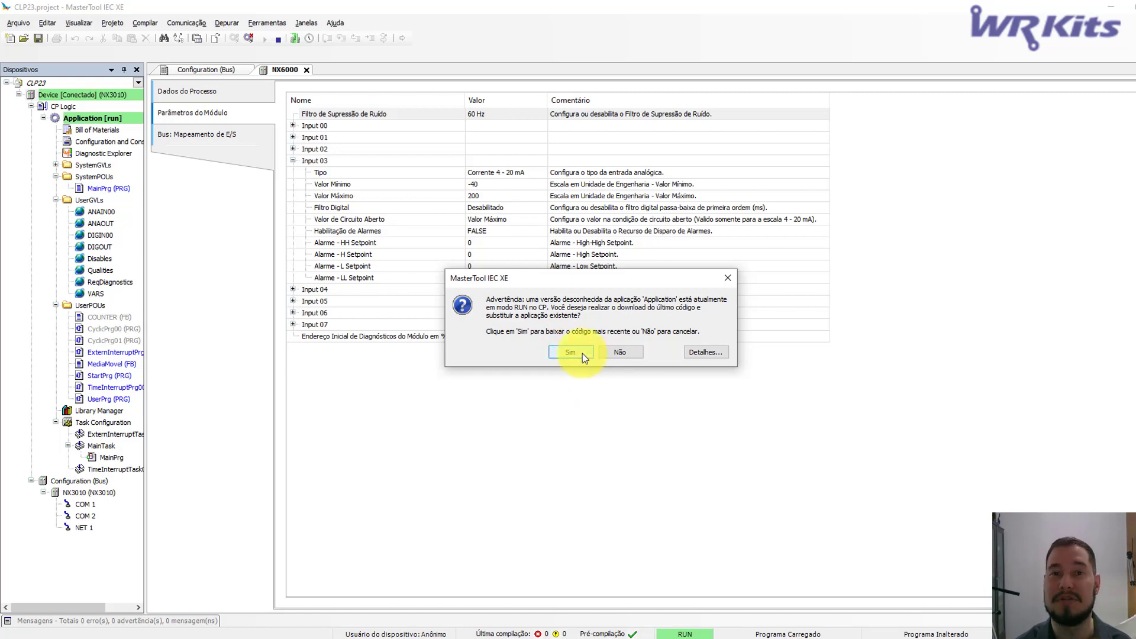
left_click(581, 352)
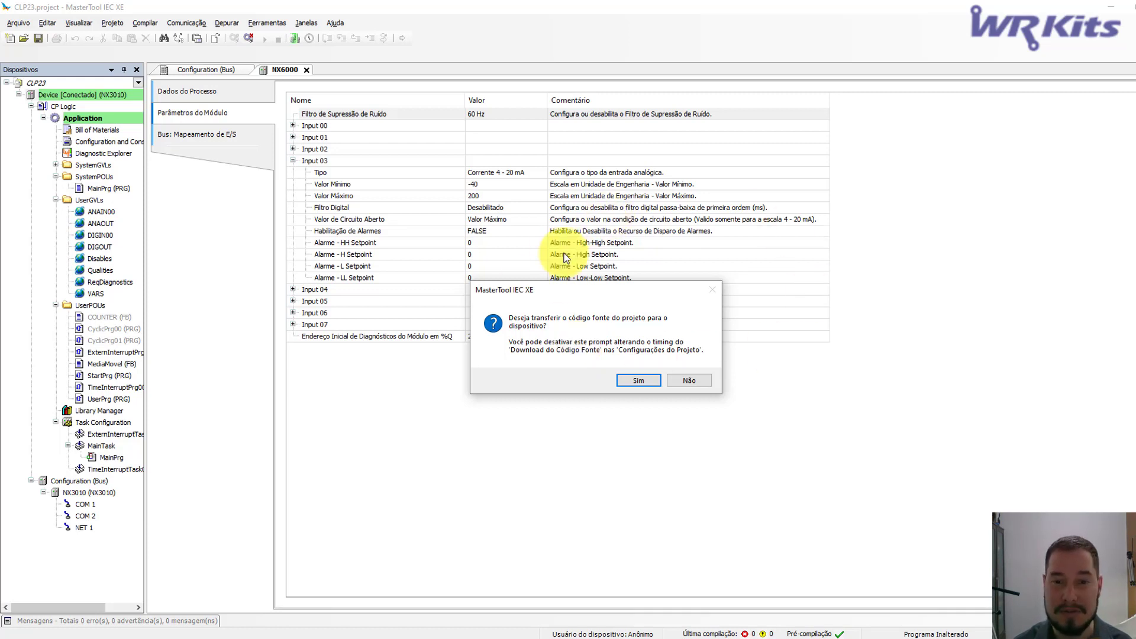
left_click(683, 384)
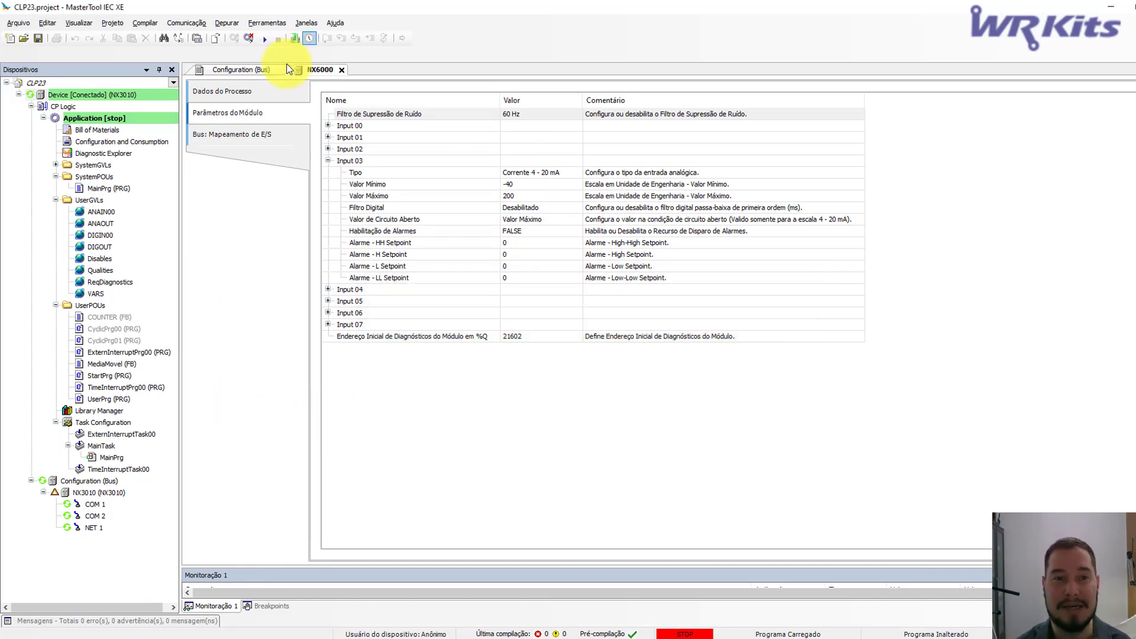
left_click(265, 40)
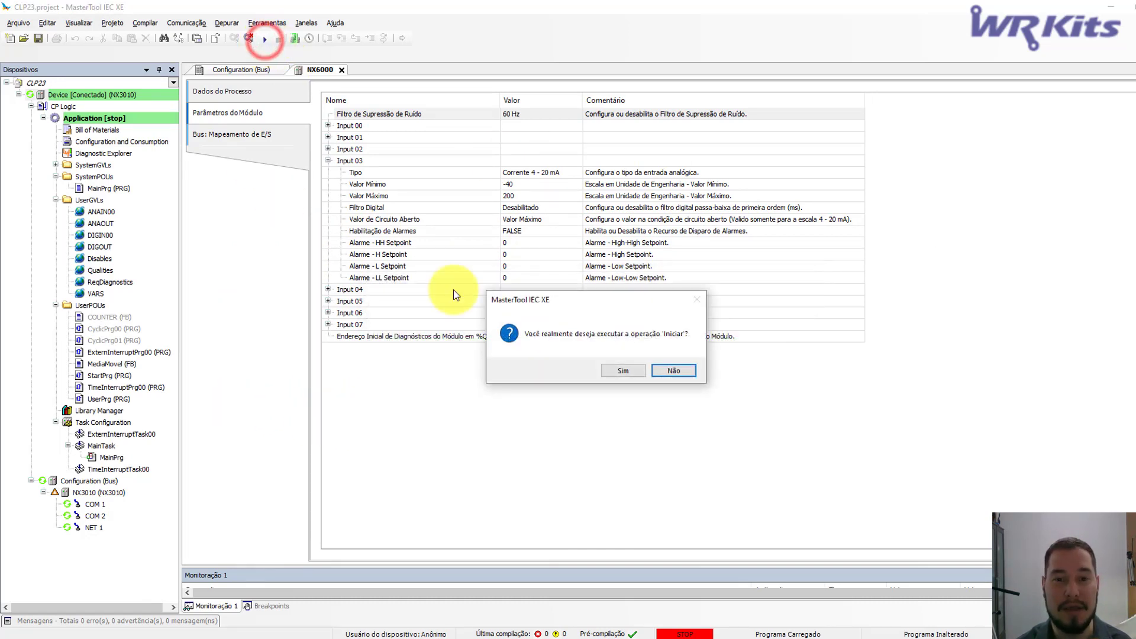
left_click(622, 373)
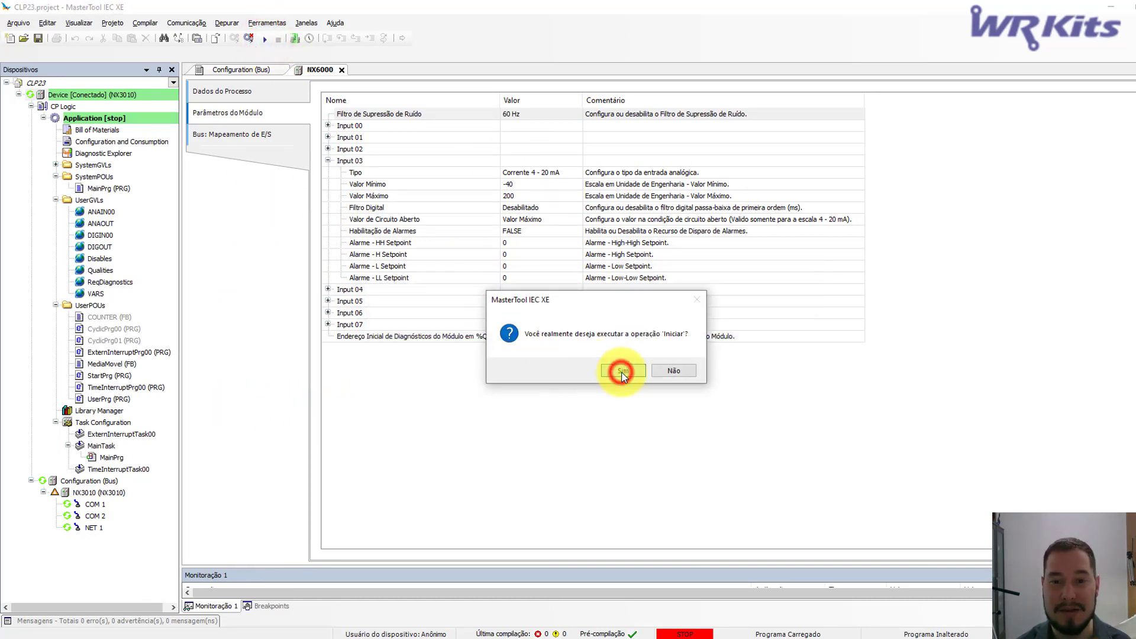
Check the current value of ANIN03 in the NX6000 bus I/O mapping, widening the variable column to show full names
left_click(246, 135)
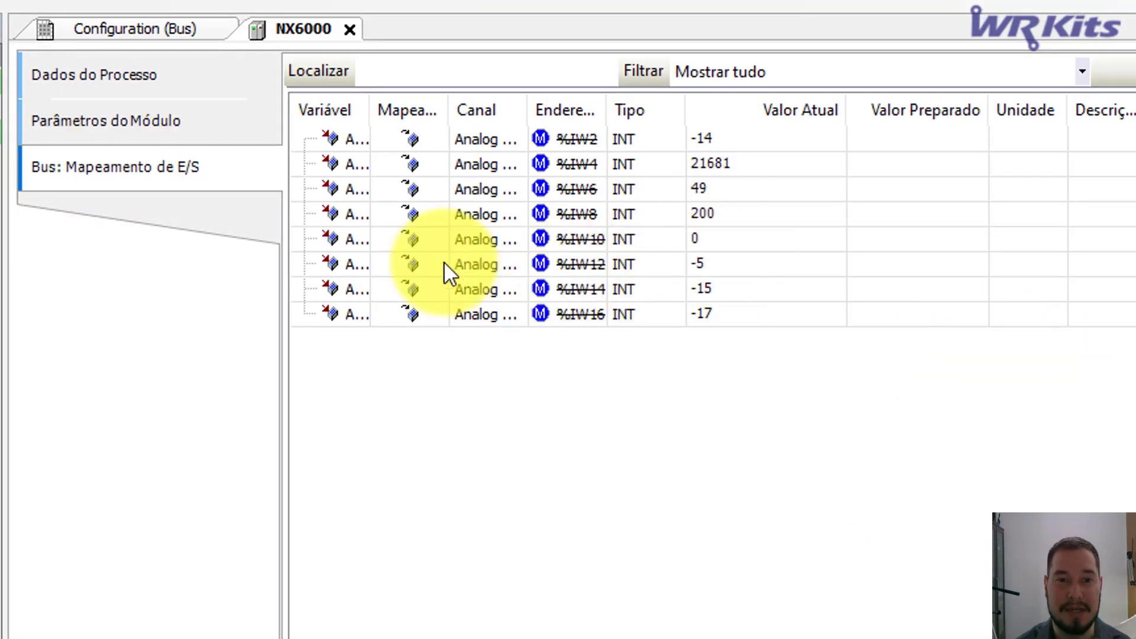
left_click(359, 209)
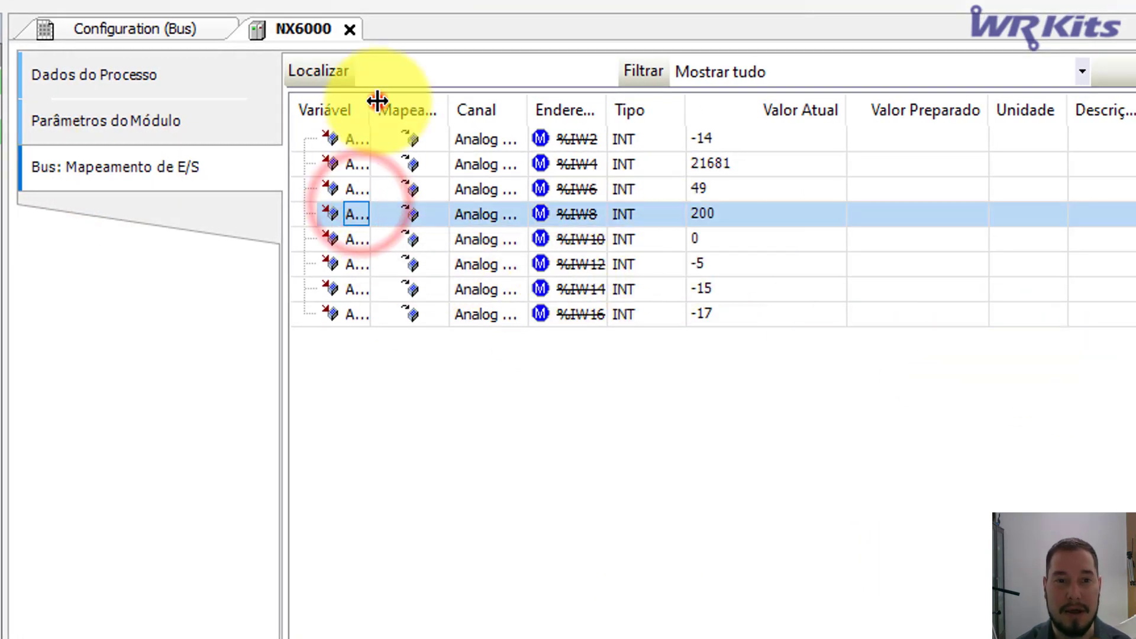
double_click(377, 101)
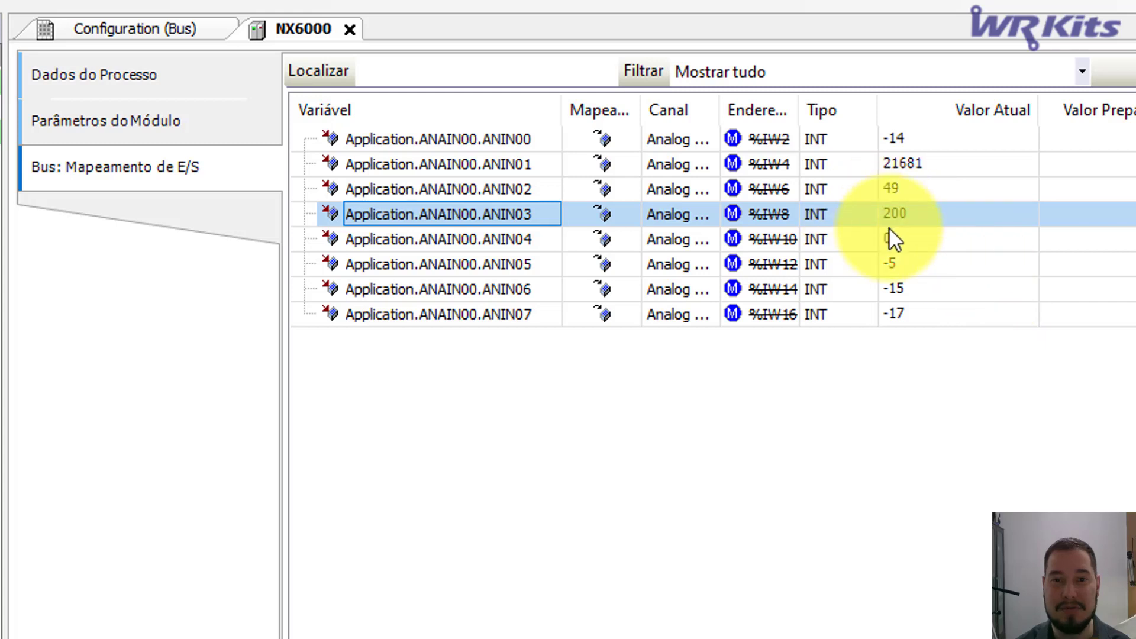
left_click(917, 214)
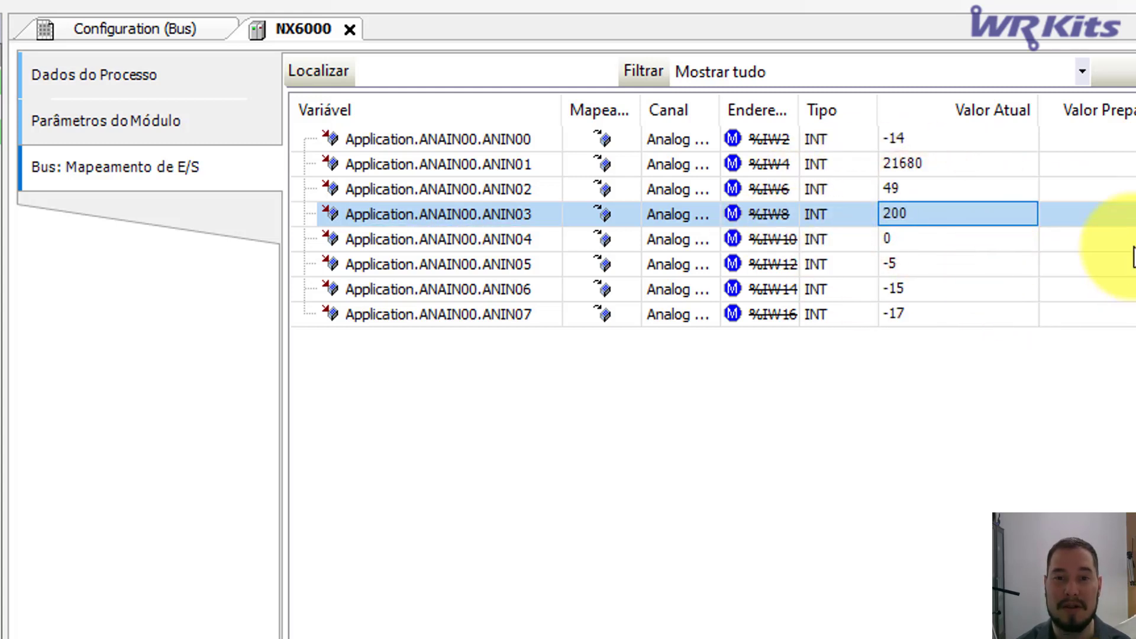